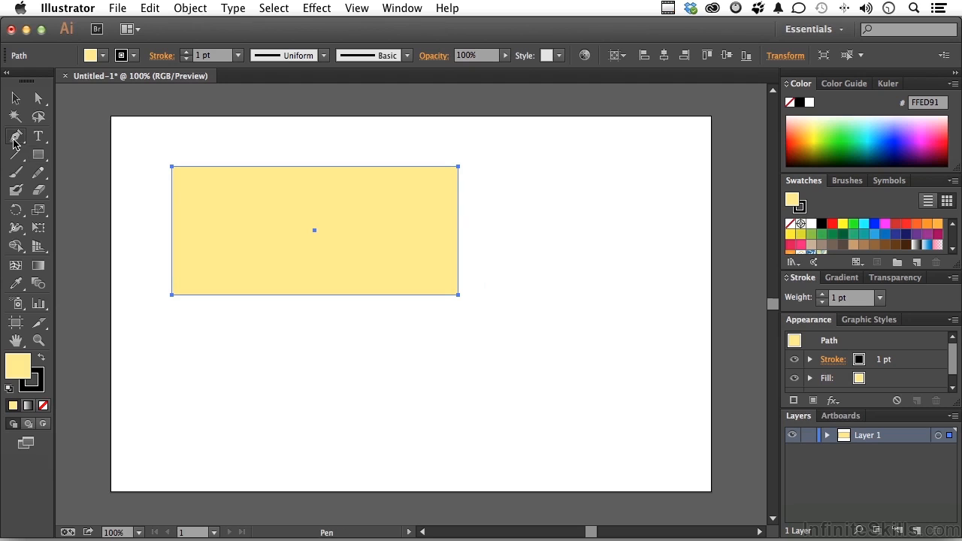
Step: Draw a tall triangular path with the Pen tool beside the rectangle, leaving its base edge open
left_click(497, 356)
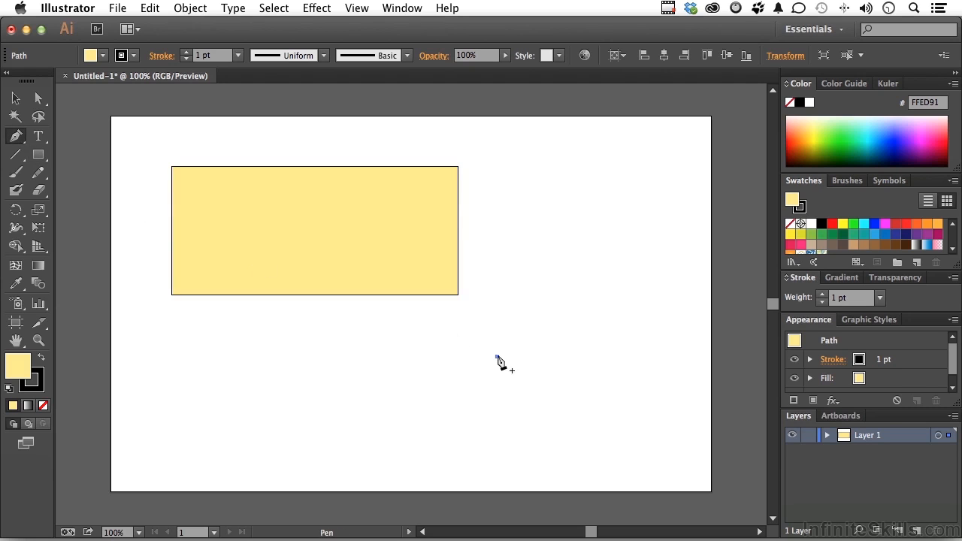
left_click(576, 174)
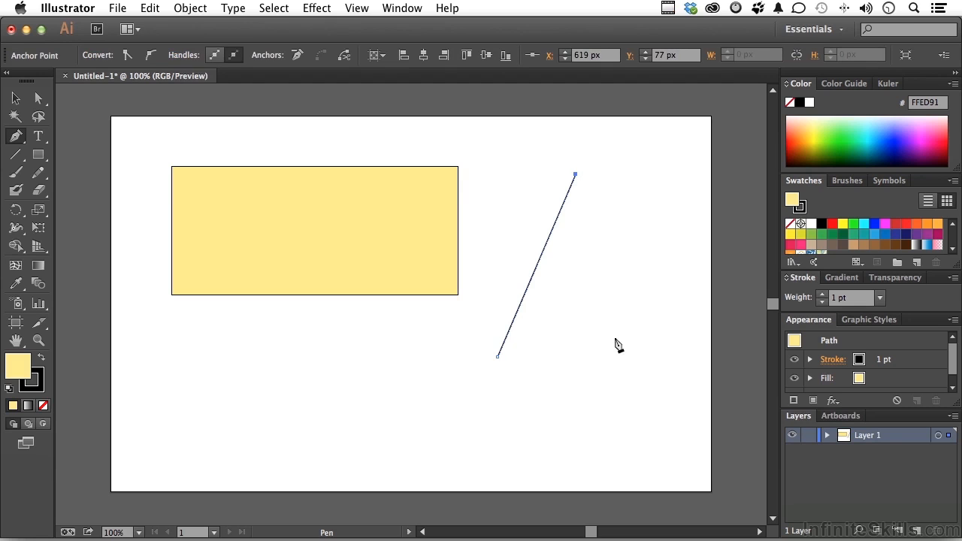
left_click(638, 353)
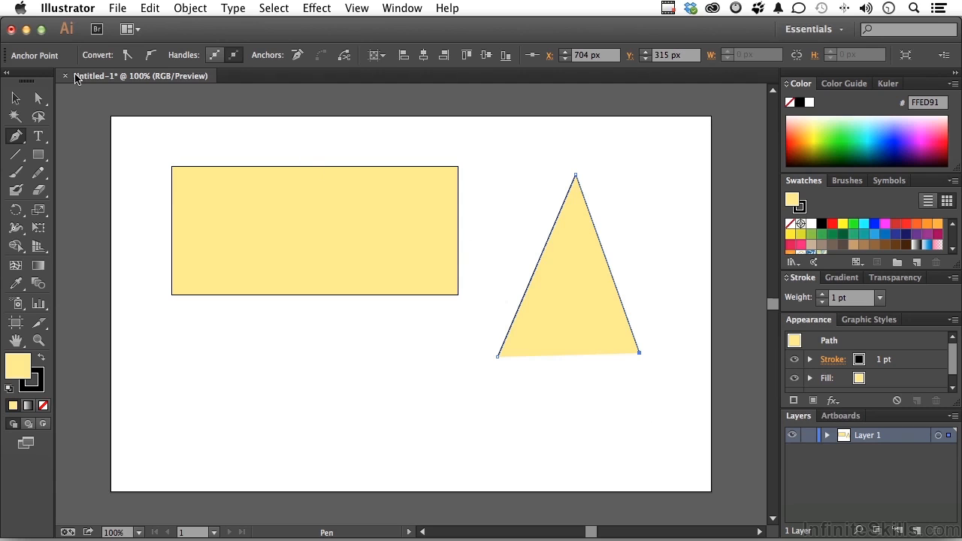
Step: Nudge the triangle's lower-right anchor point down until it is level with the lower-left one, and deselect the path
left_click(38, 99)
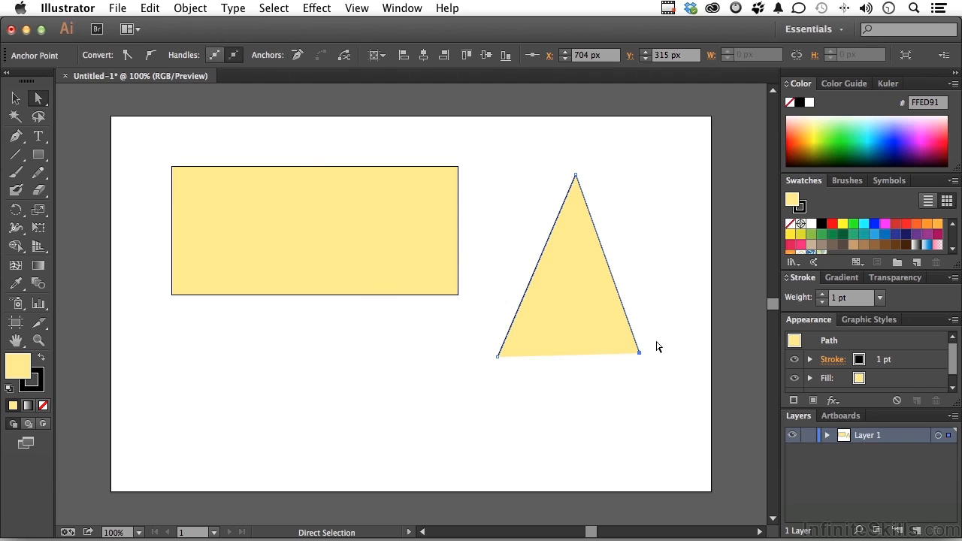
left_click_drag(658, 342, 626, 364)
key("Down")
key("Down")
key("Down")
key("Down")
key("Down")
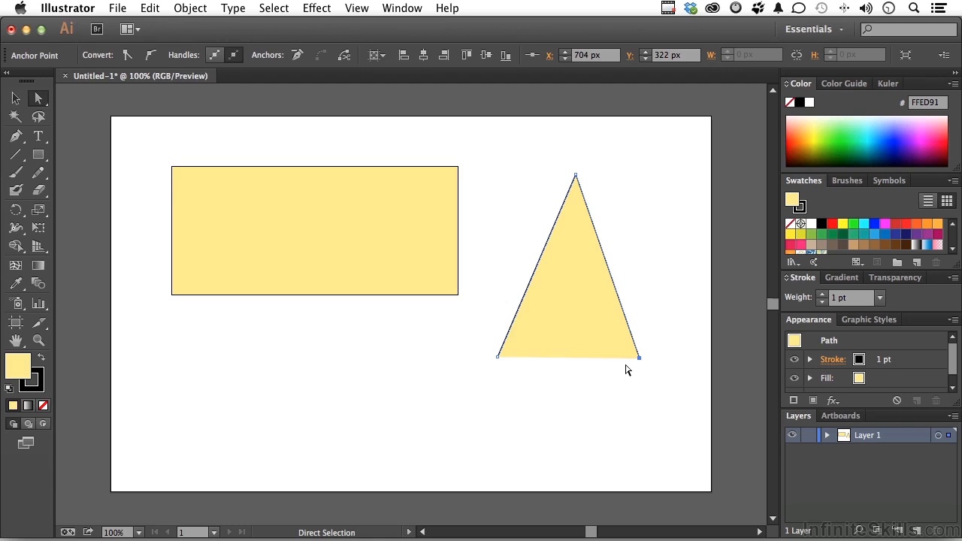
key("Up")
left_click(625, 365)
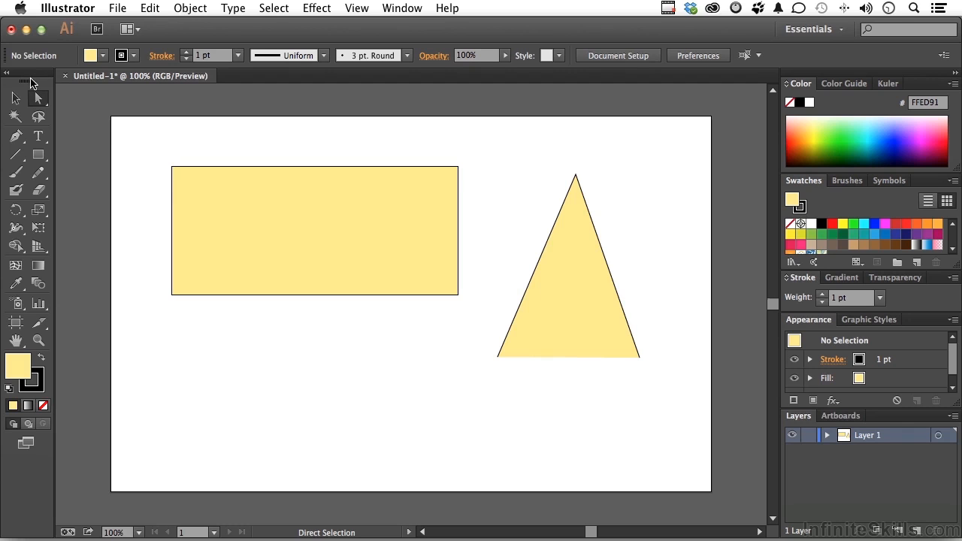
Step: Round all four corners of the rectangle together to a radius of about 31.5 px with the live corner widgets
left_click_drag(36, 103, 90, 103)
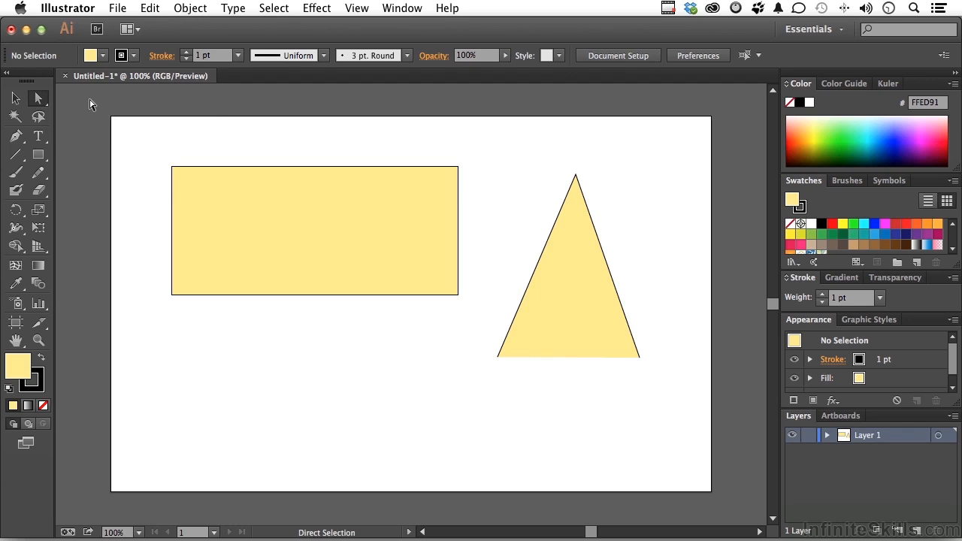
left_click(290, 219)
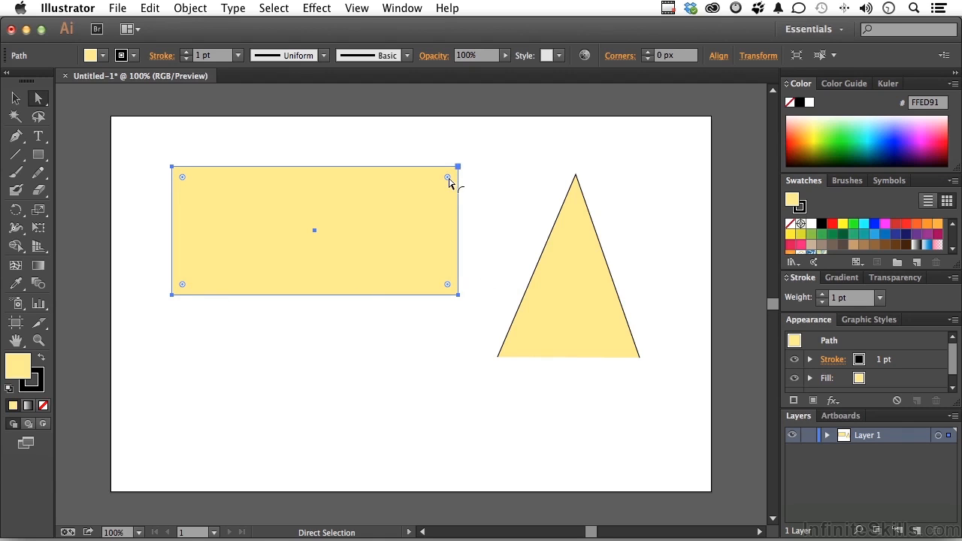
left_click_drag(448, 179, 434, 191)
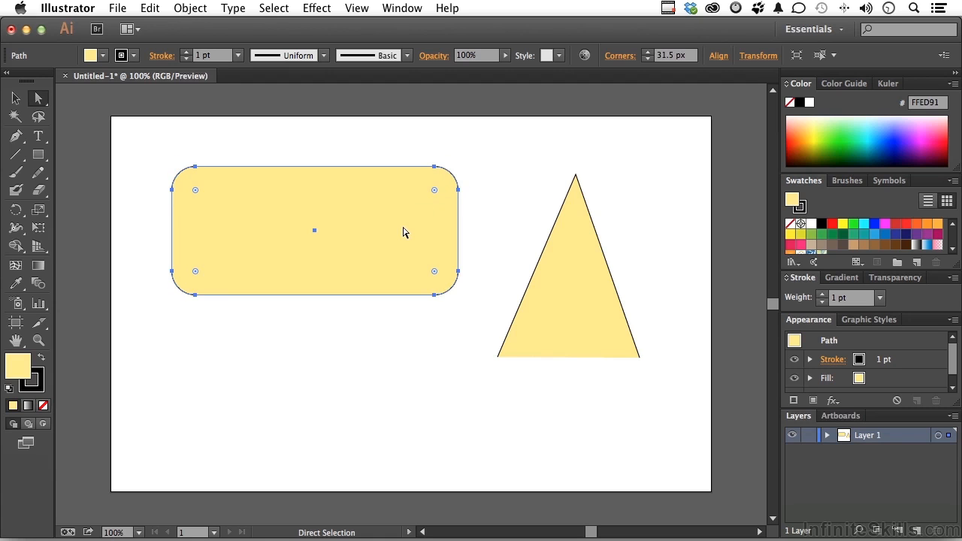
Step: Round the triangle's apex to a radius of about 12 px with its live corner widget and deselect it
left_click(577, 270)
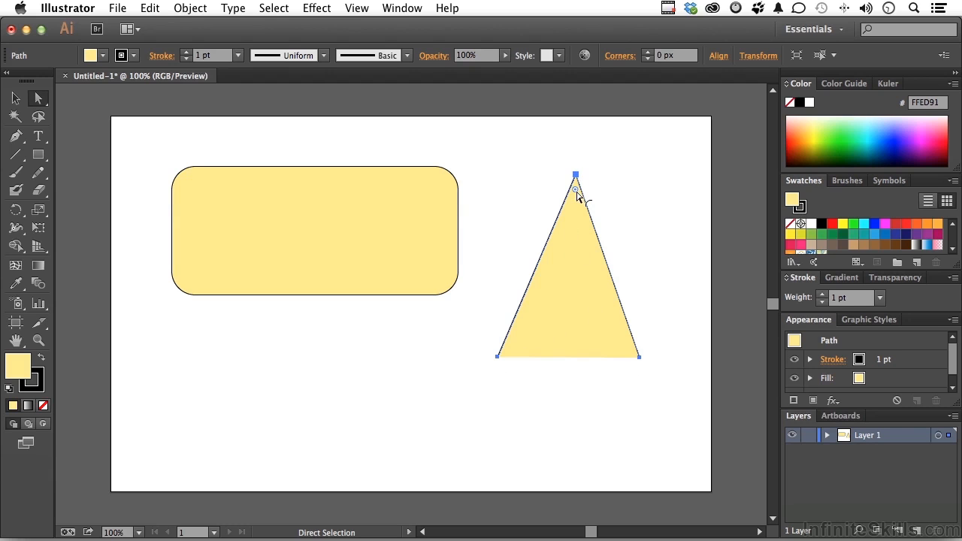
left_click_drag(575, 194, 577, 204)
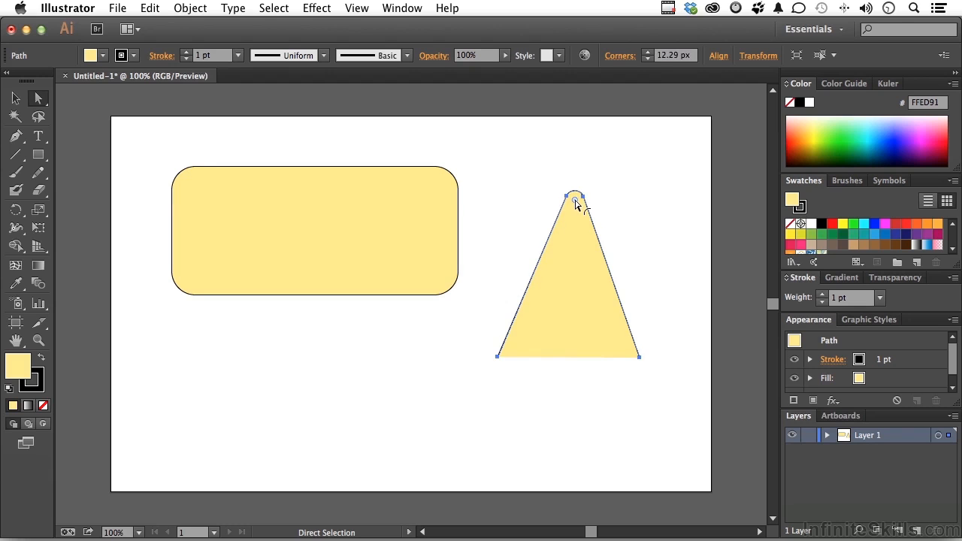
left_click(623, 203)
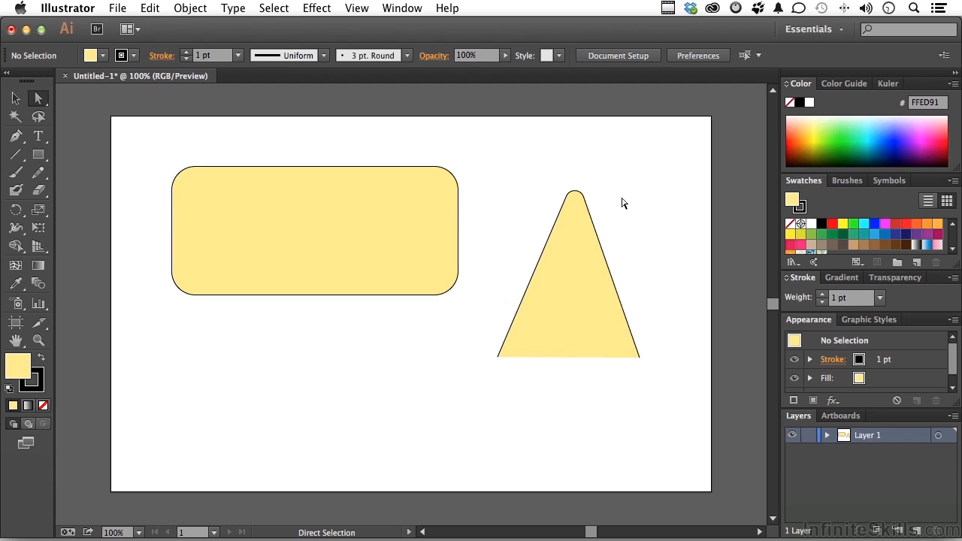
Step: Reduce the corner radius of both the rectangle and the triangle's apex to 0 px so they are sharp
left_click(319, 213)
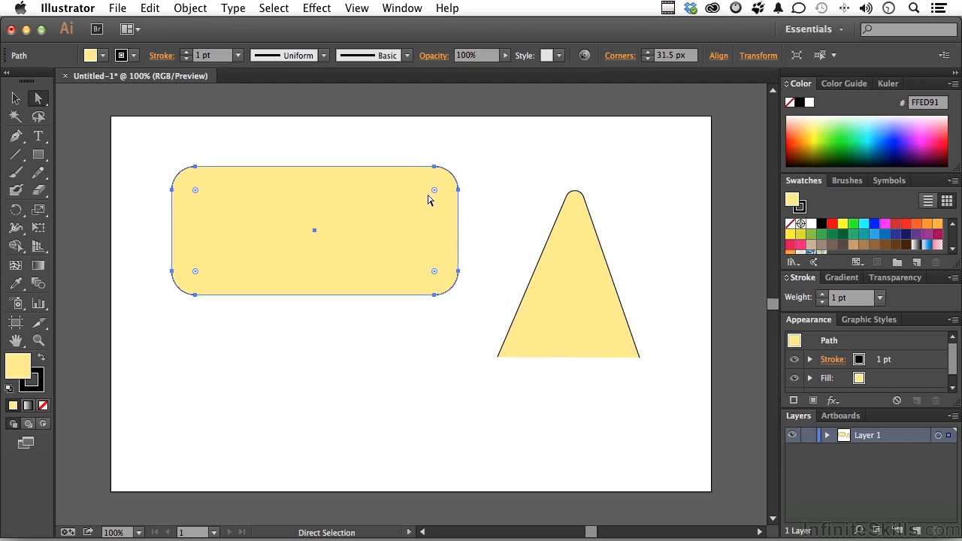
left_click_drag(435, 193, 484, 160)
left_click(585, 236)
left_click_drag(575, 197, 577, 160)
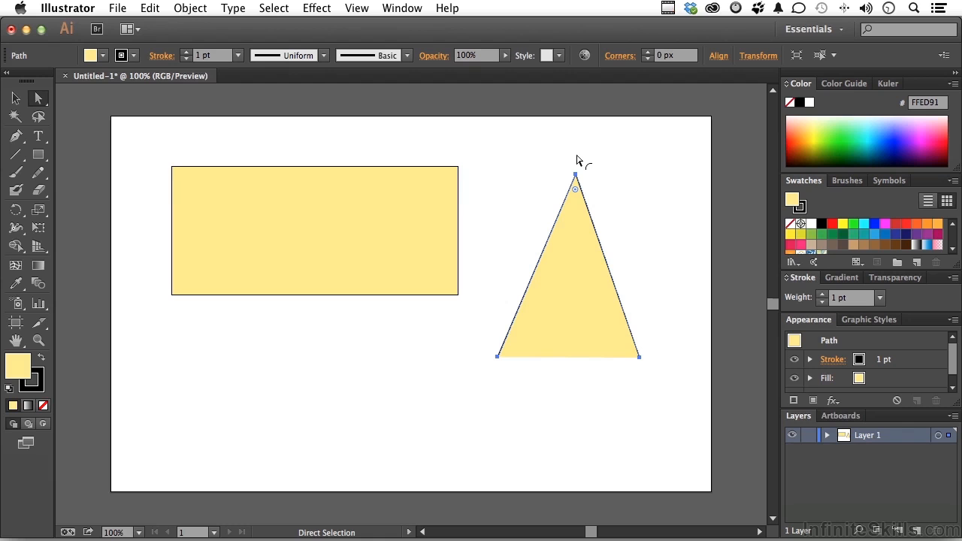
Step: Round only the rectangle's upper-left and lower-right corners together with the live corner widget, and deselect it
left_click(172, 168)
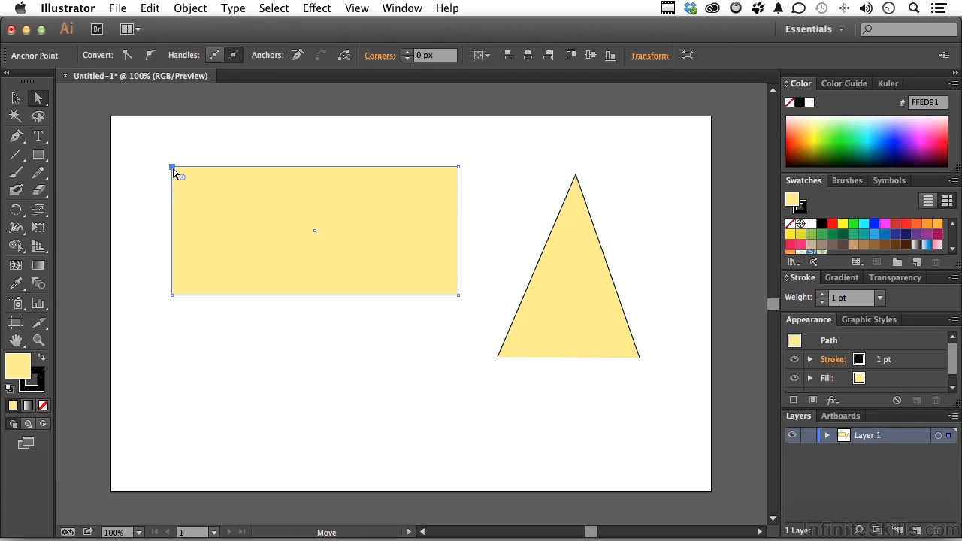
left_click(458, 295, "shift")
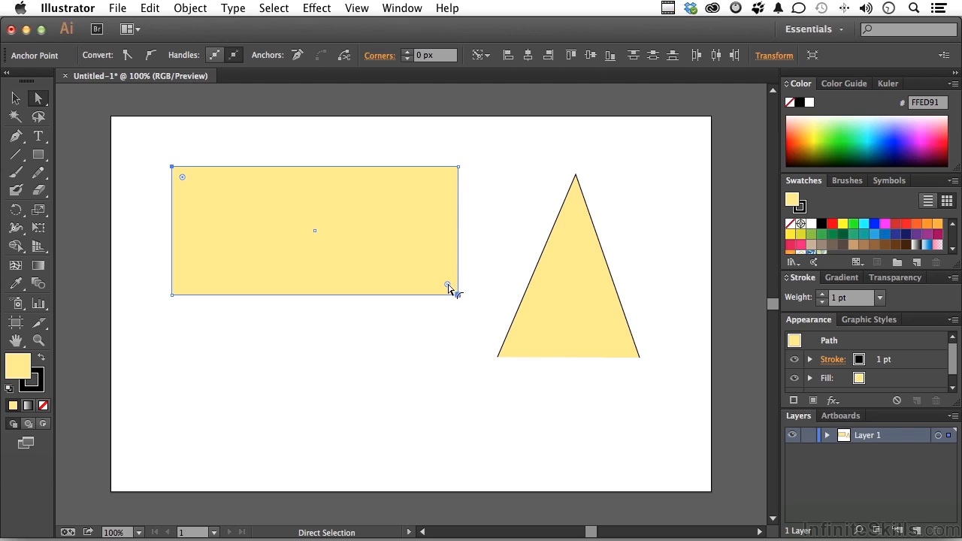
left_click_drag(448, 285, 424, 263)
left_click(433, 360)
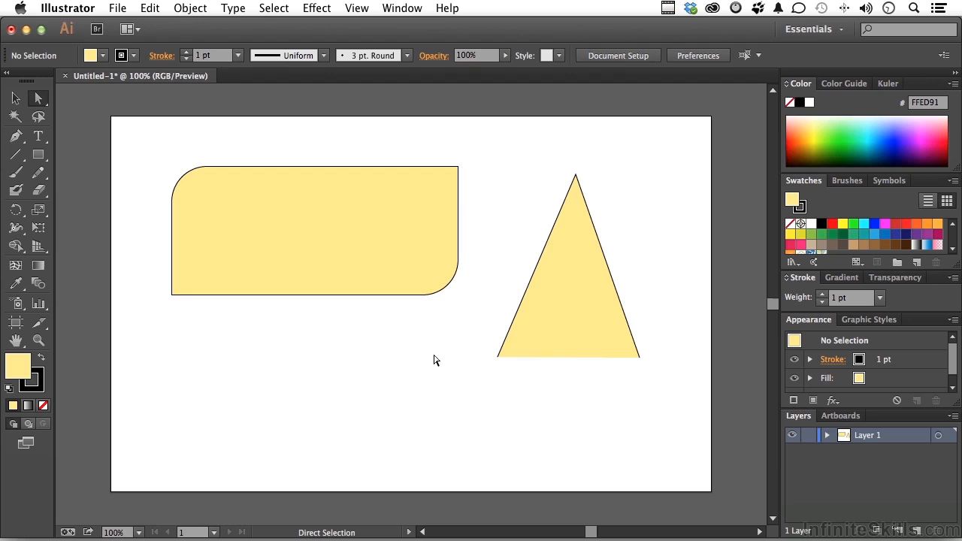
Step: Round the triangle's apex to about 10 px and change its corner style to inverted round in the Corners options
left_click(555, 302)
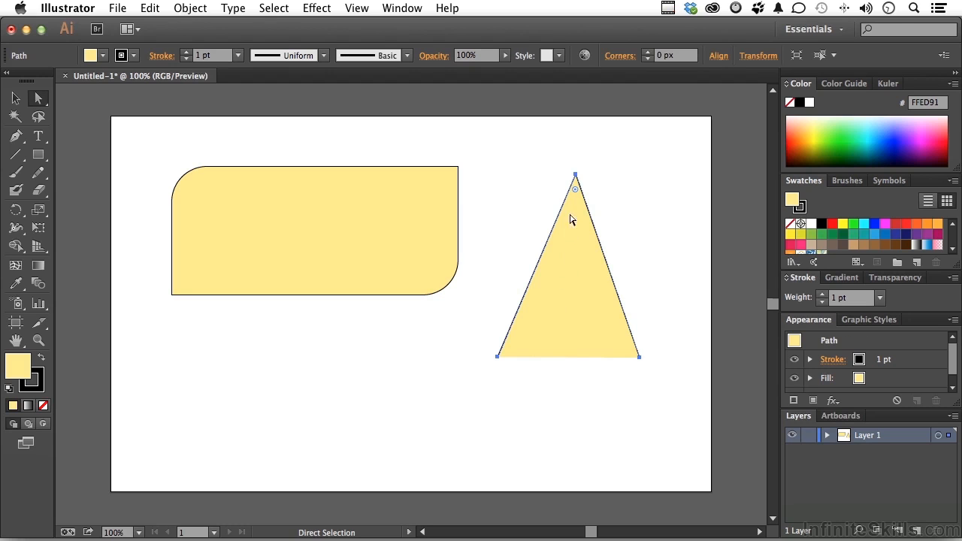
left_click_drag(576, 192, 575, 197)
double_click(575, 196)
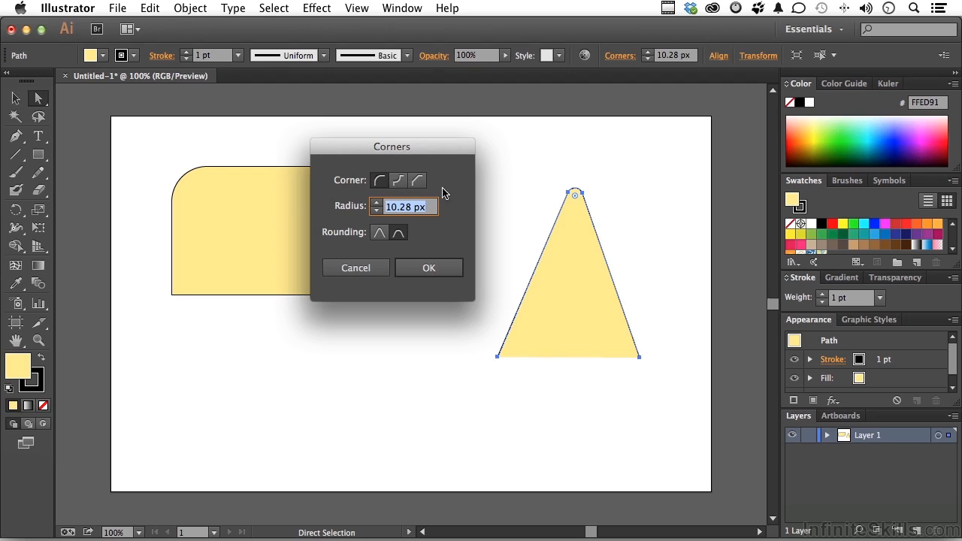
left_click(401, 184)
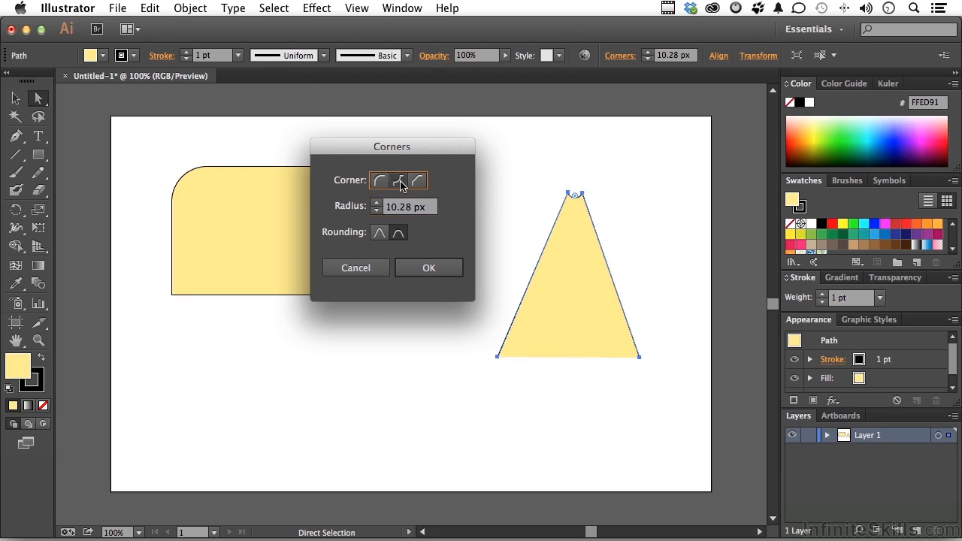
left_click(419, 185)
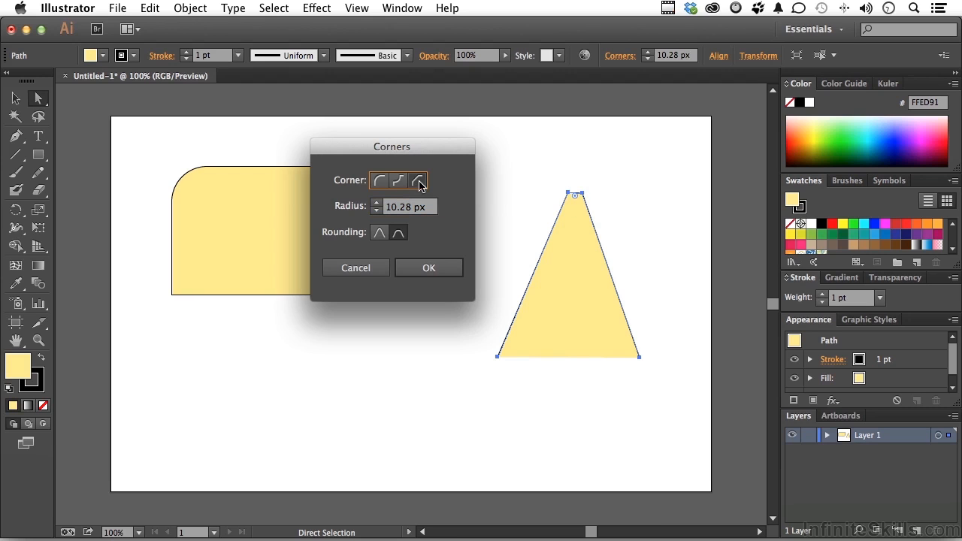
left_click(398, 181)
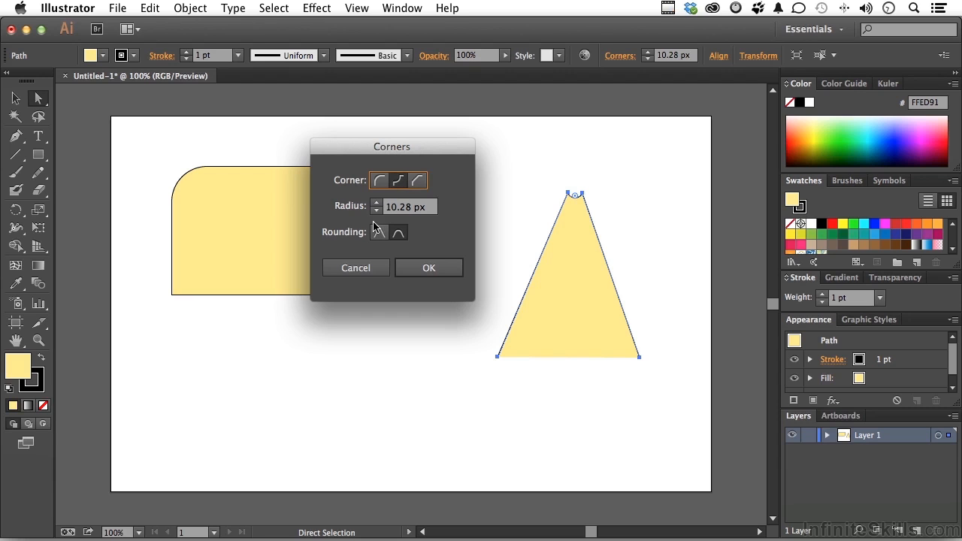
Step: Set the apex corner radius to 14 px, try both rounding modes, and apply the corner settings
left_click(377, 202)
left_click(376, 202)
left_click(376, 202)
left_click(377, 203)
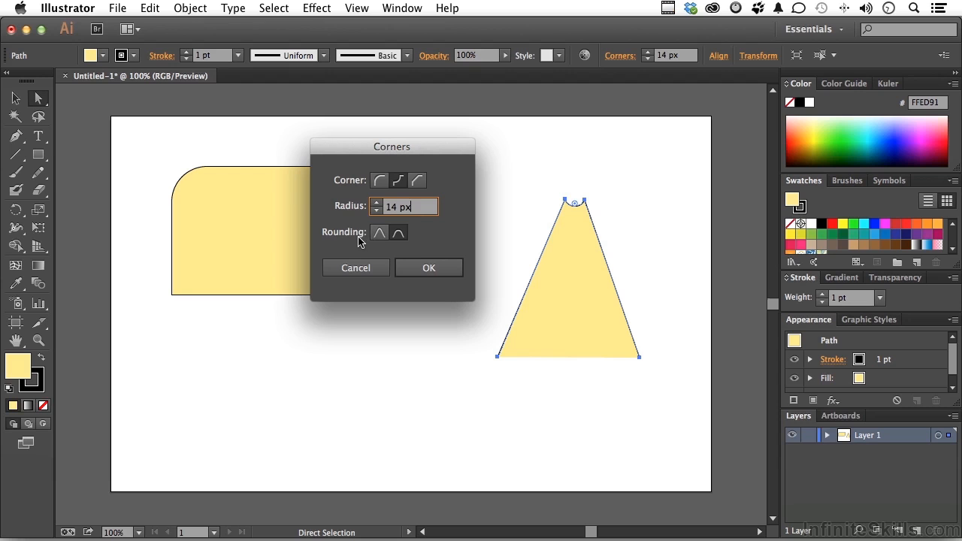
left_click(380, 235)
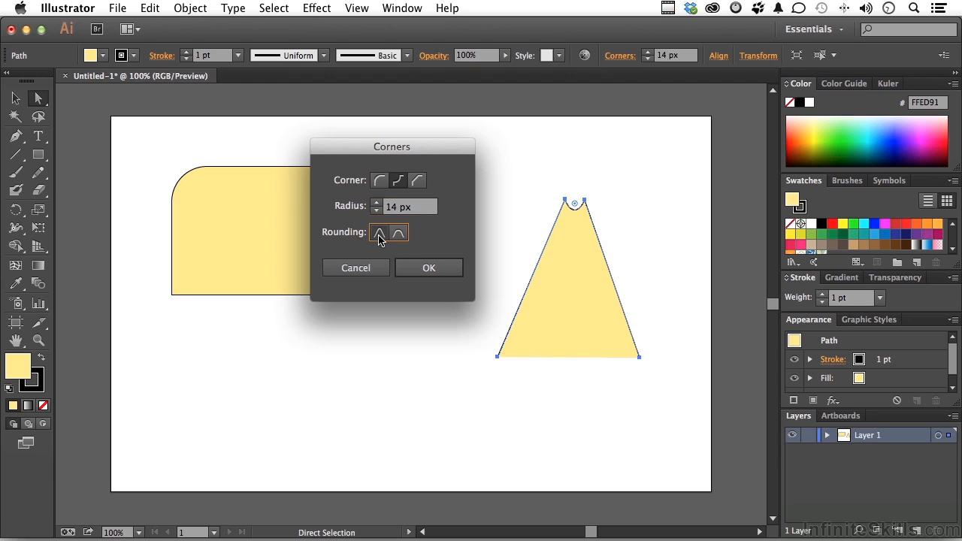
left_click(398, 234)
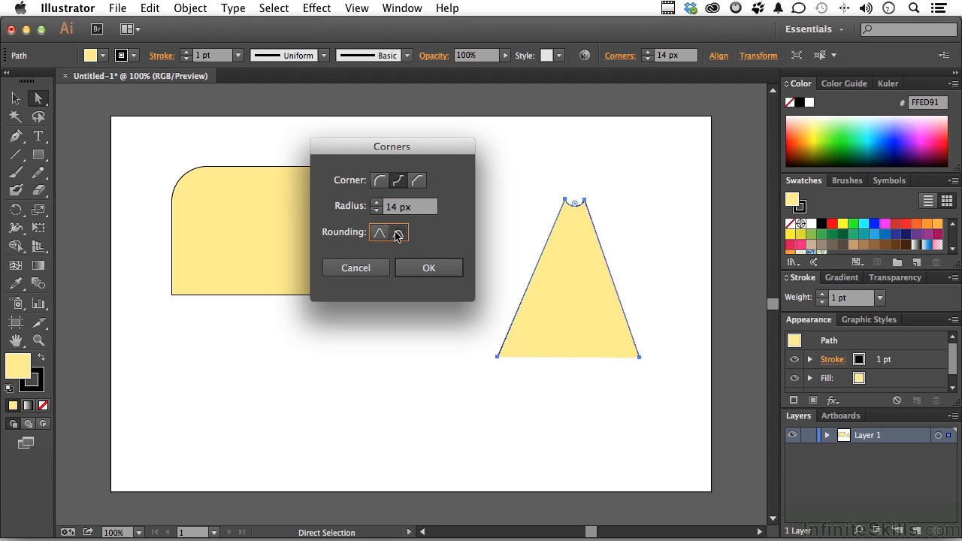
left_click(428, 268)
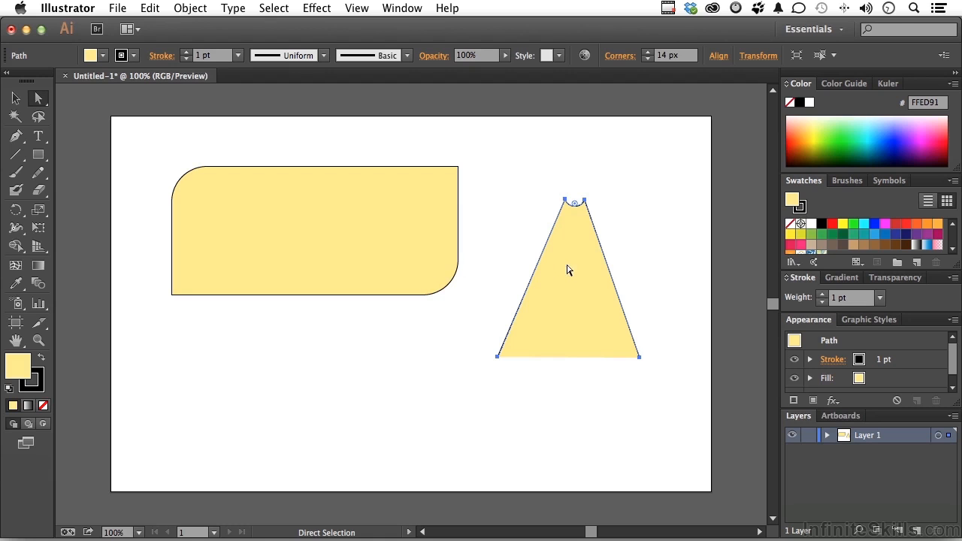
Step: Increase the apex radius to about 20 px and cycle through the corner styles on the widget, ending on round
left_click(565, 201)
left_click_drag(575, 207, 575, 219)
key("alt")
left_click(574, 219, "alt")
left_click(574, 219, "alt")
left_click(575, 219, "alt")
left_click(574, 219, "alt")
left_click(575, 219, "alt")
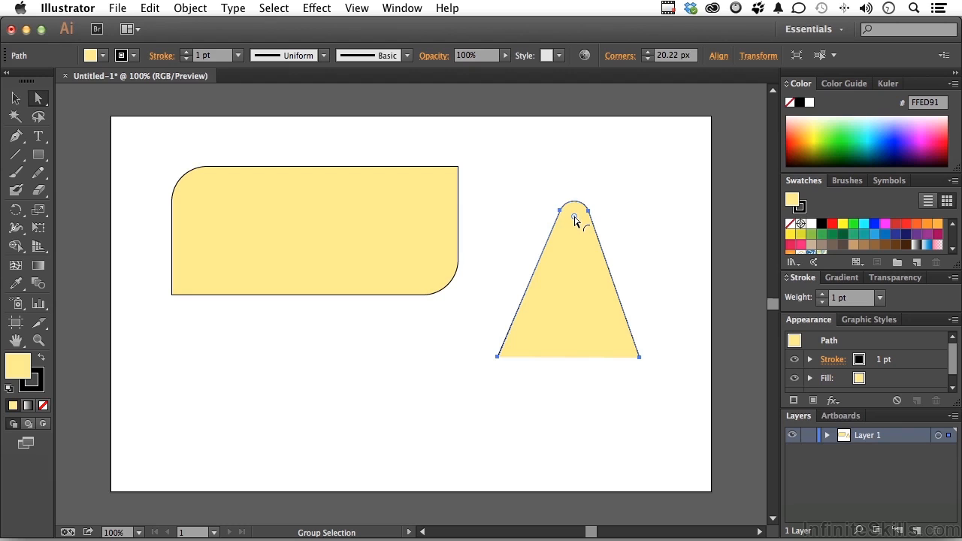
left_click(574, 219, "alt")
left_click(574, 219, "alt")
left_click(574, 218, "alt")
Step: Enlarge the apex rounding to its maximum of about 99 px and bring it back to a sharp 0 px corner
left_click_drag(574, 218, 581, 394)
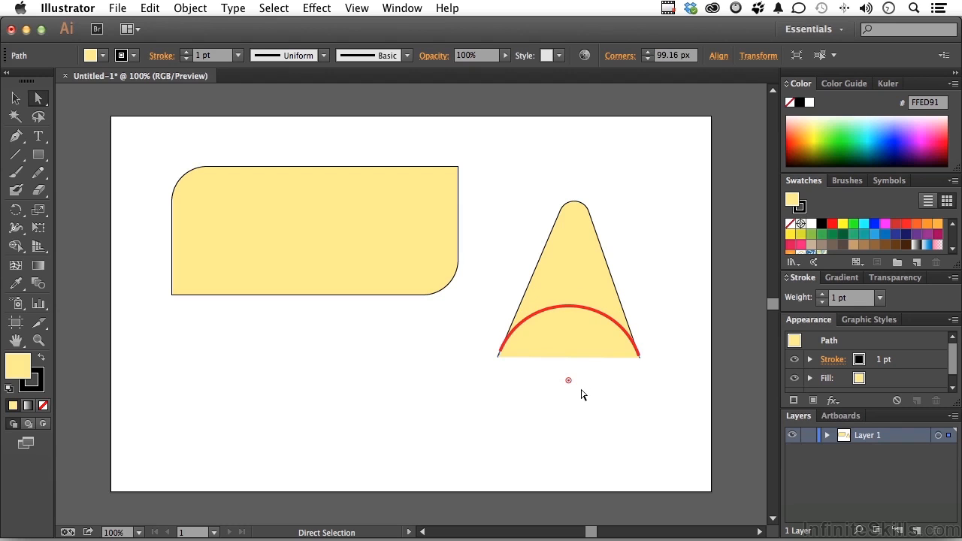
left_click_drag(581, 394, 579, 145)
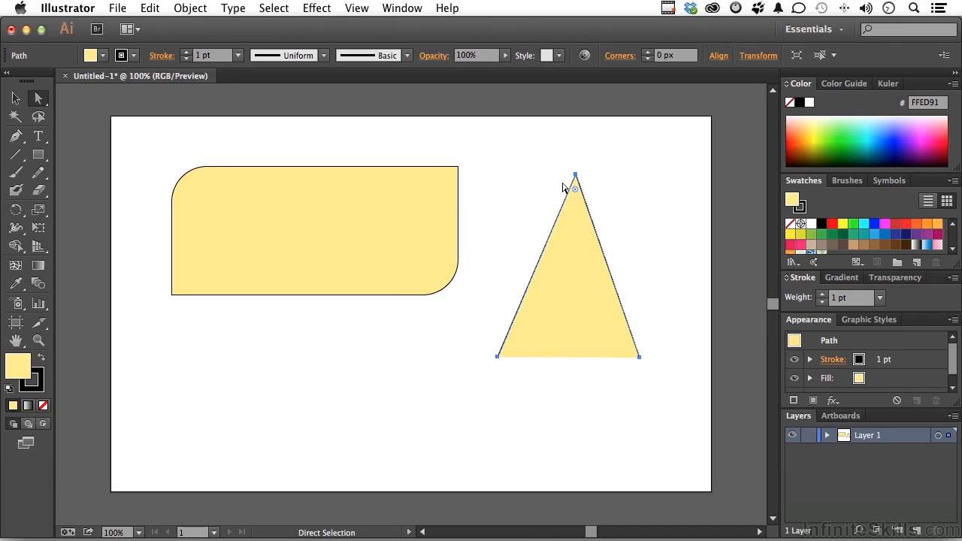
Step: Locate the view option that hides the corner widget
left_click(351, 7)
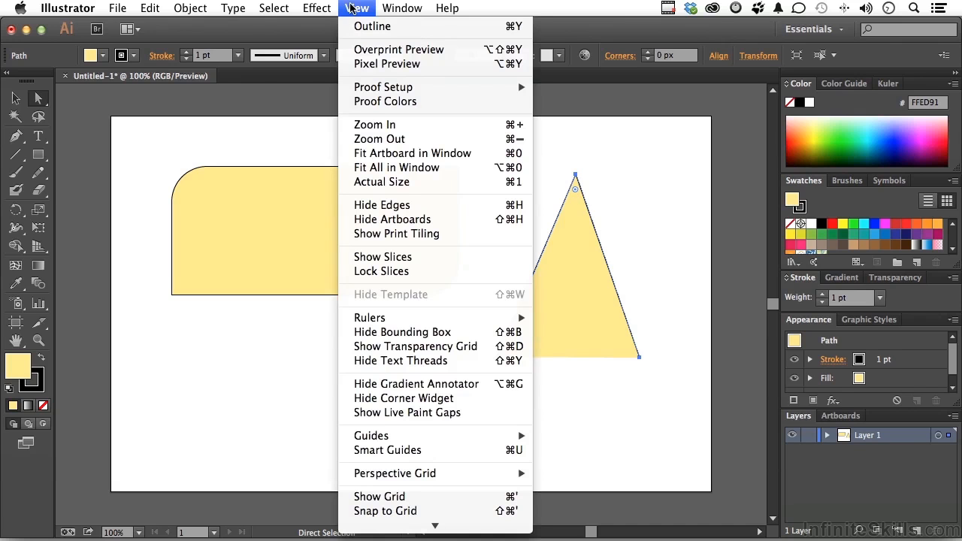
left_click(432, 399)
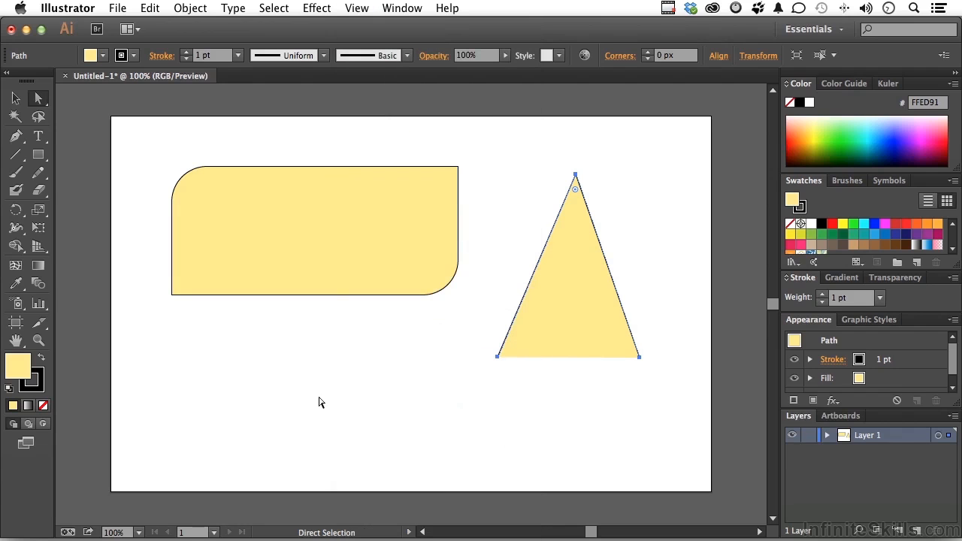